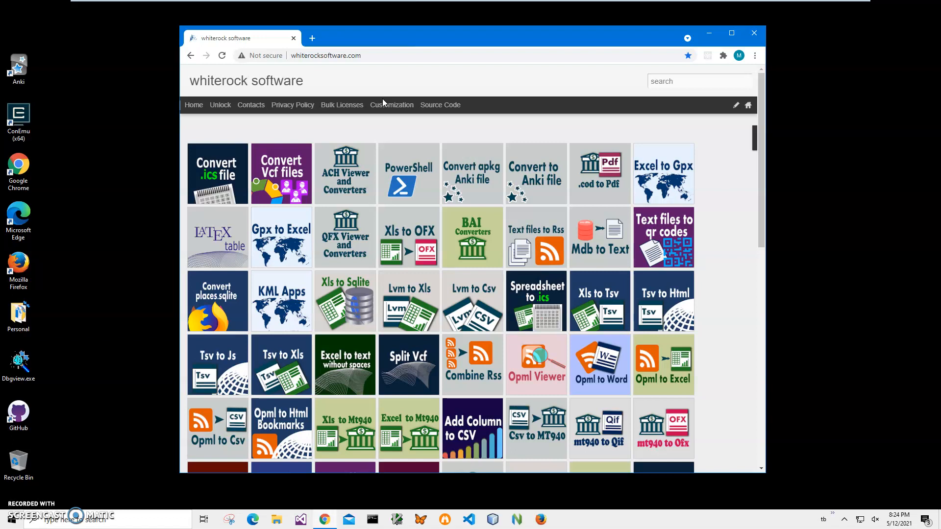
# Step: Search the whiterock software site for "ics", open the convert ics file page and download ics To Excel
pyautogui.click(664, 80)
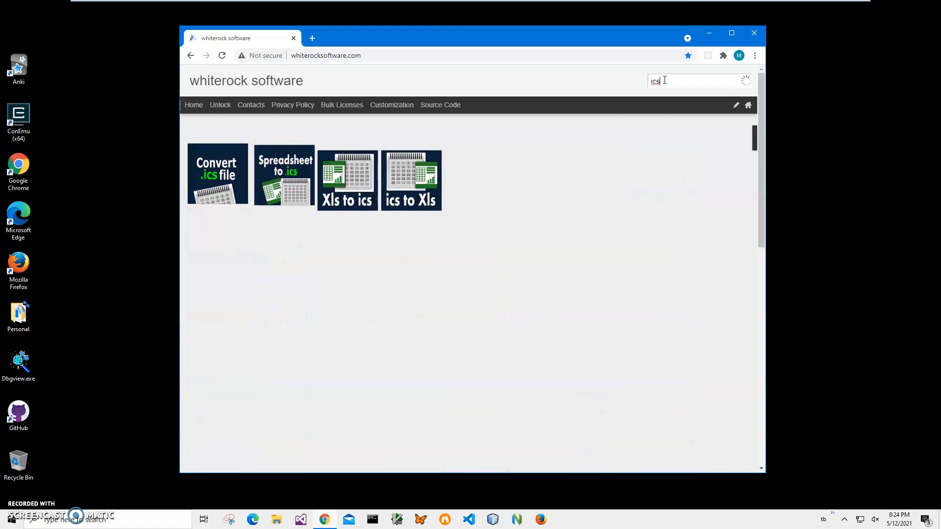
pyautogui.click(218, 185)
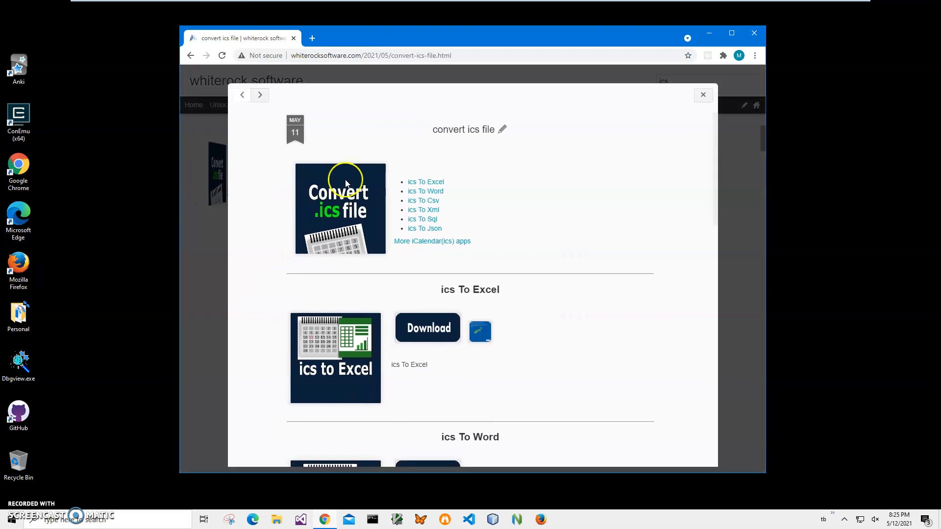
pyautogui.click(412, 185)
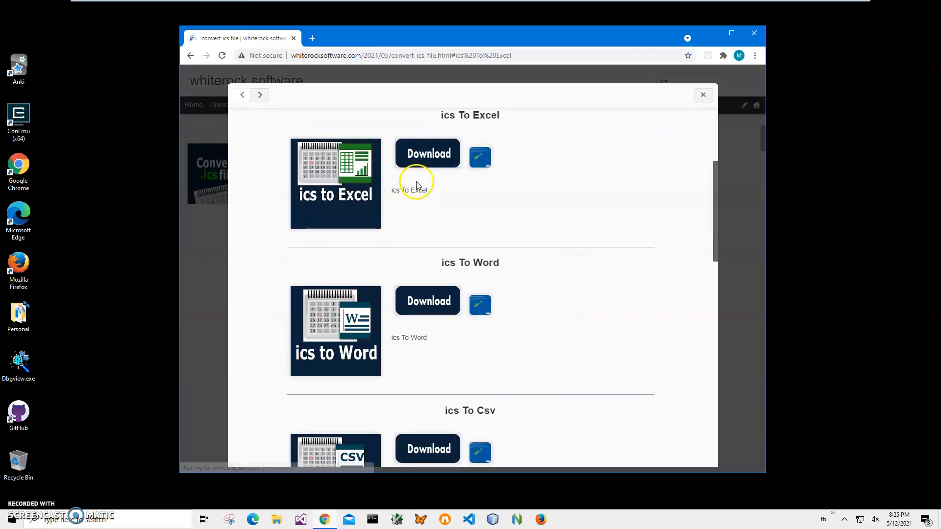
pyautogui.click(429, 156)
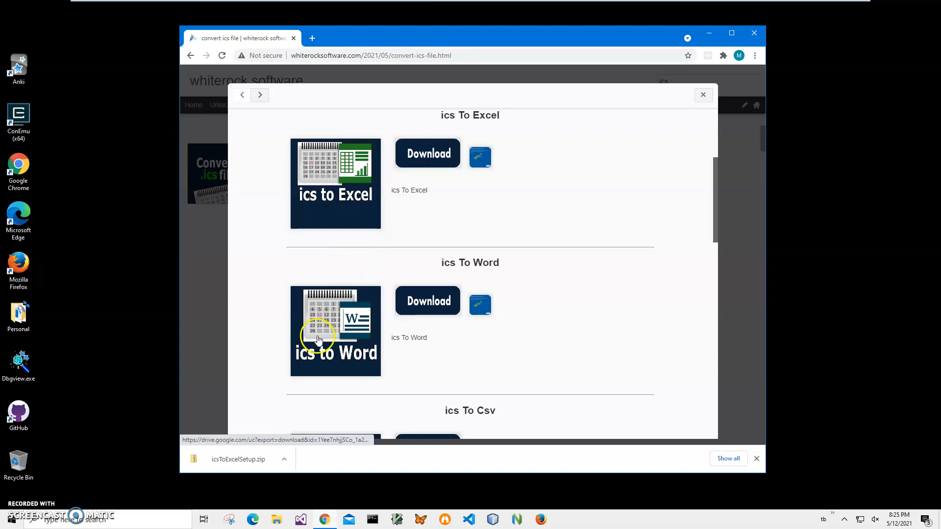
# Step: Open the downloaded icsToExcelSetup.zip and run icsToExcelSetup.msi, allowing it past Microsoft Defender SmartScreen
pyautogui.click(239, 464)
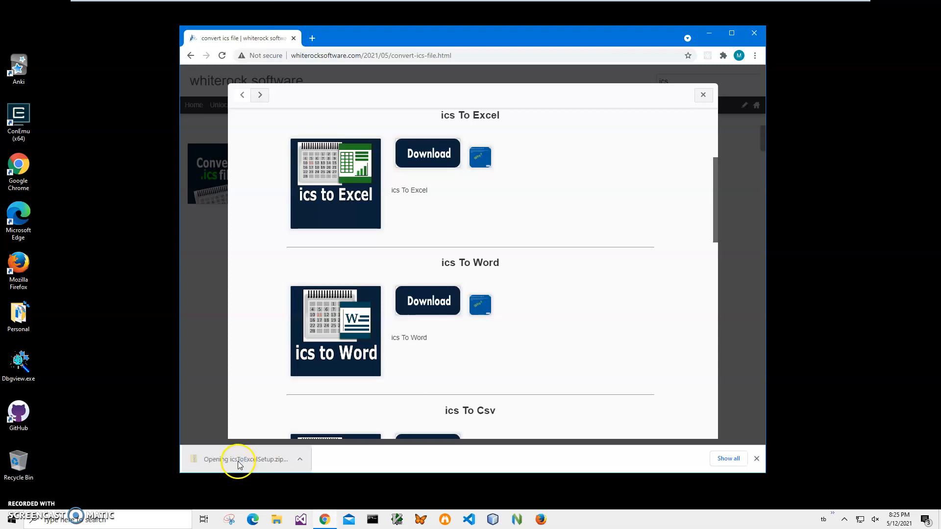
pyautogui.doubleClick(316, 140)
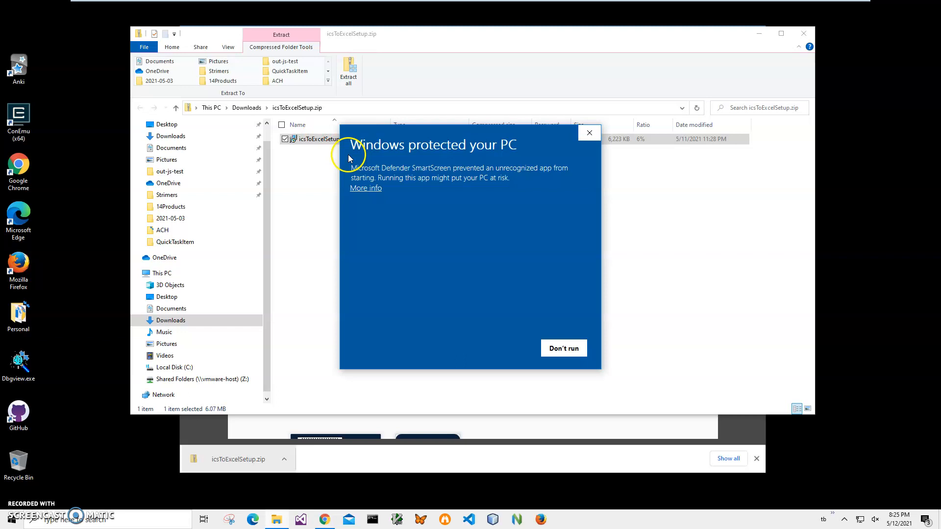
pyautogui.click(371, 189)
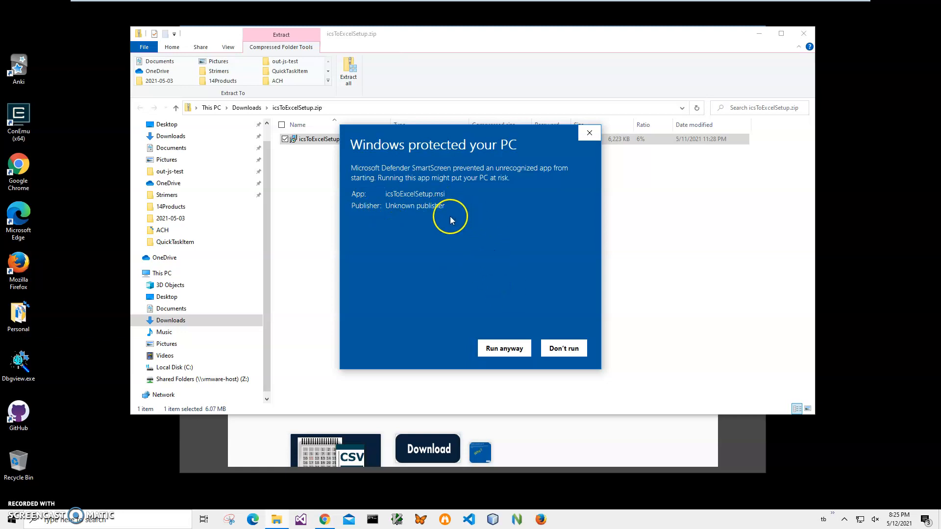
pyautogui.moveTo(443, 216); pyautogui.dragTo(357, 210)
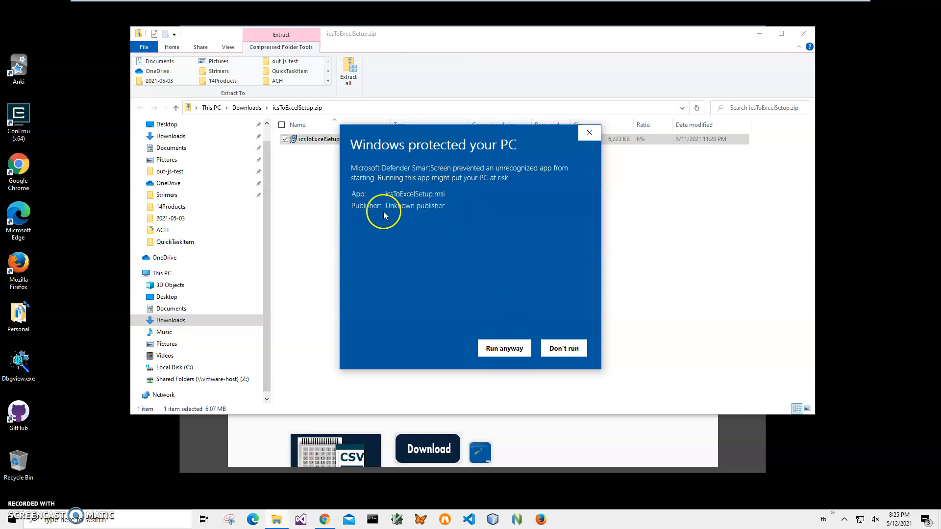
pyautogui.click(498, 345)
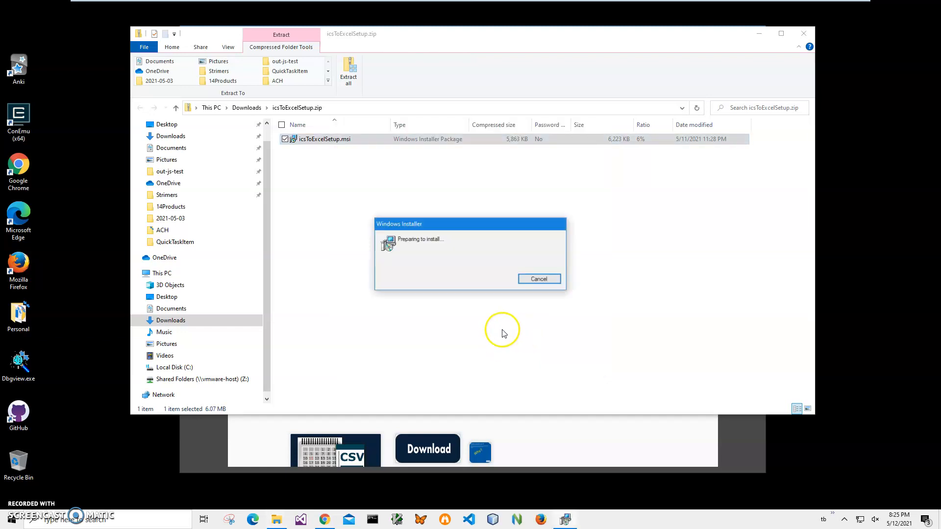
# Step: Install icsToExcel with the setup wizard's default settings and finish the wizard
pyautogui.click(516, 337)
pyautogui.click(518, 337)
pyautogui.click(517, 337)
pyautogui.click(458, 346)
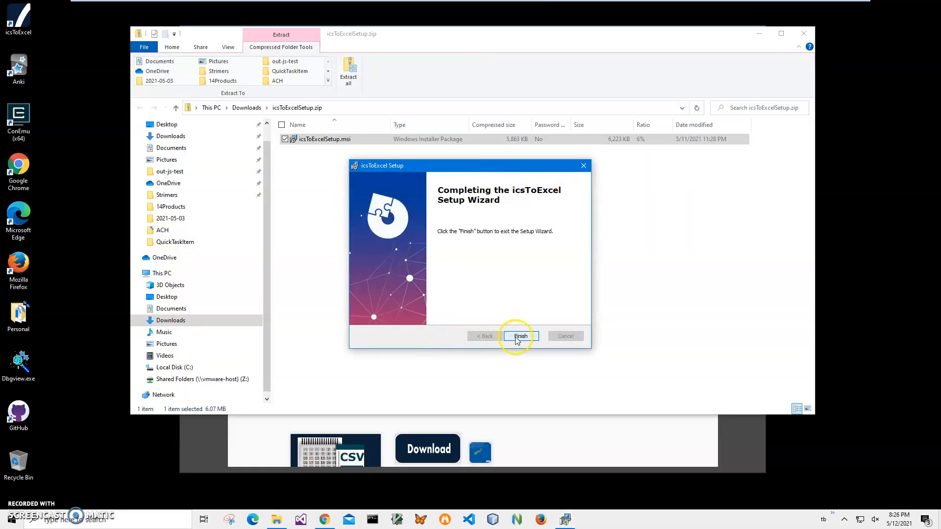
pyautogui.click(519, 337)
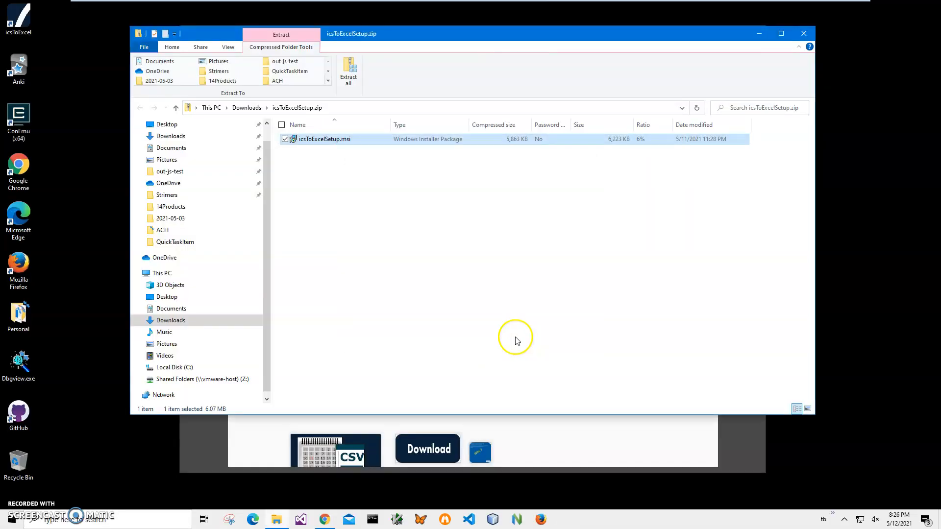
# Step: Close the archive and browser windows and launch icsToExcel from the desktop
pyautogui.click(8, 34)
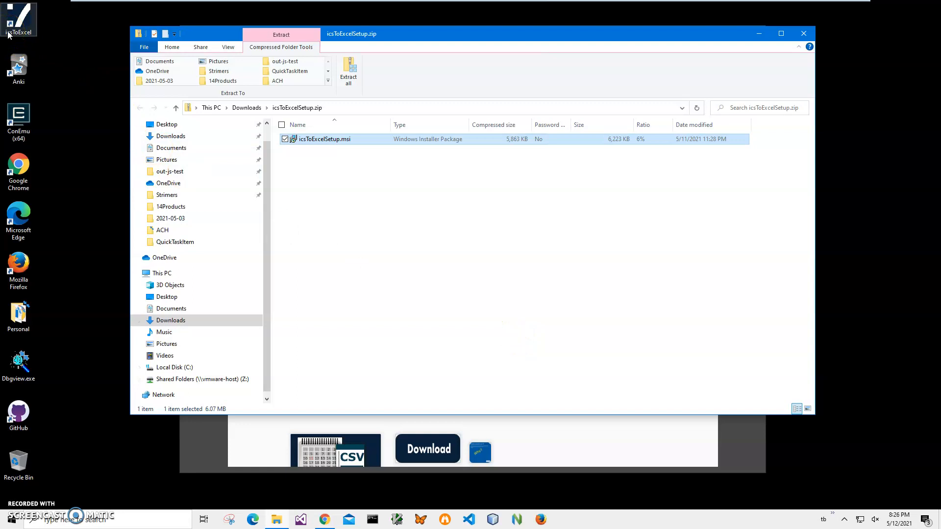
pyautogui.doubleClick(26, 36)
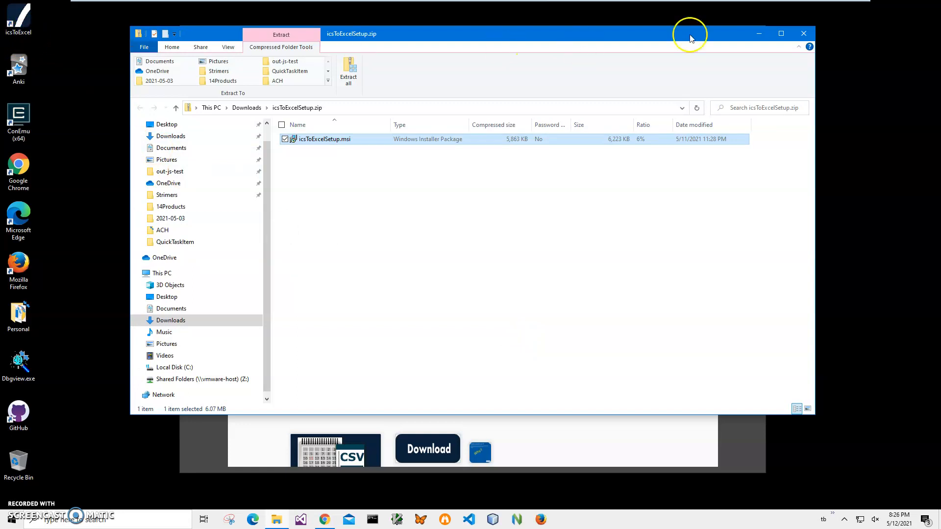
pyautogui.click(802, 33)
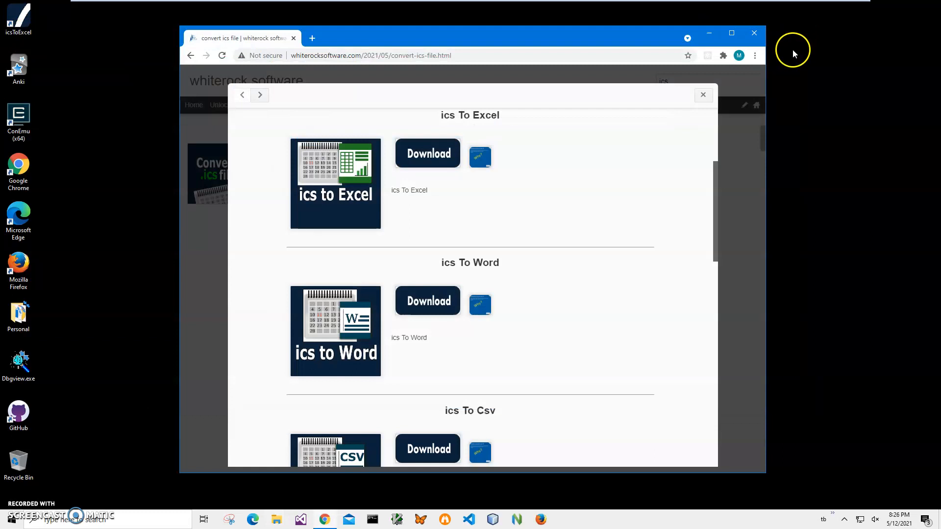
pyautogui.click(753, 33)
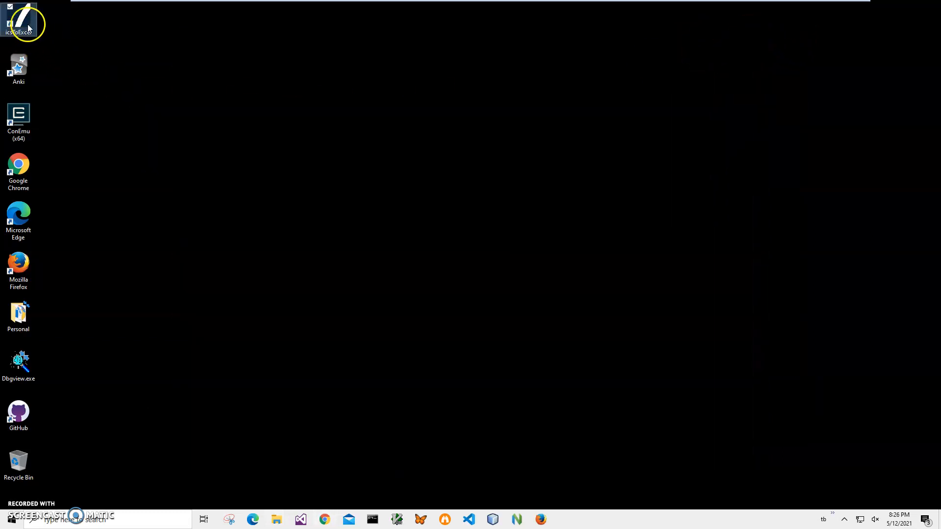
pyautogui.doubleClick(28, 25)
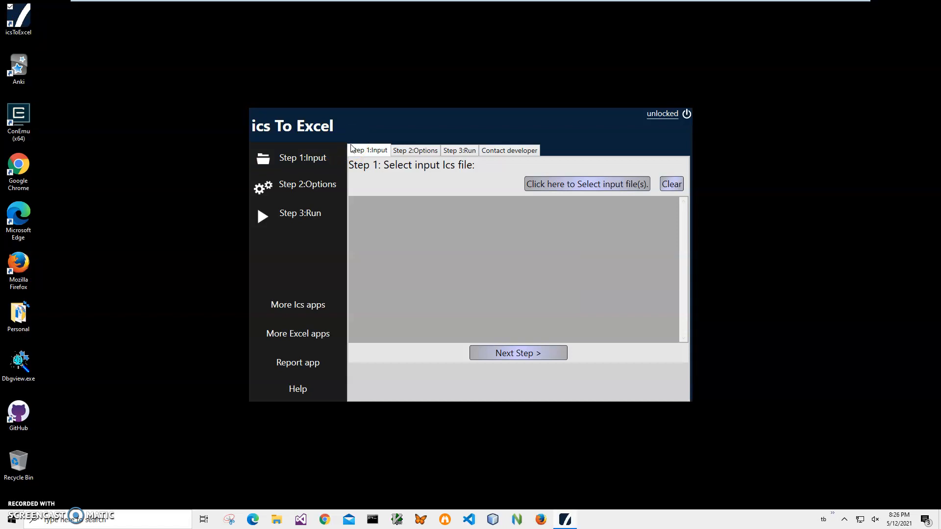
# Step: Select MyCalendar.ics from the Documents folder as the input file
pyautogui.click(570, 189)
pyautogui.moveTo(710, 183); pyautogui.dragTo(707, 297)
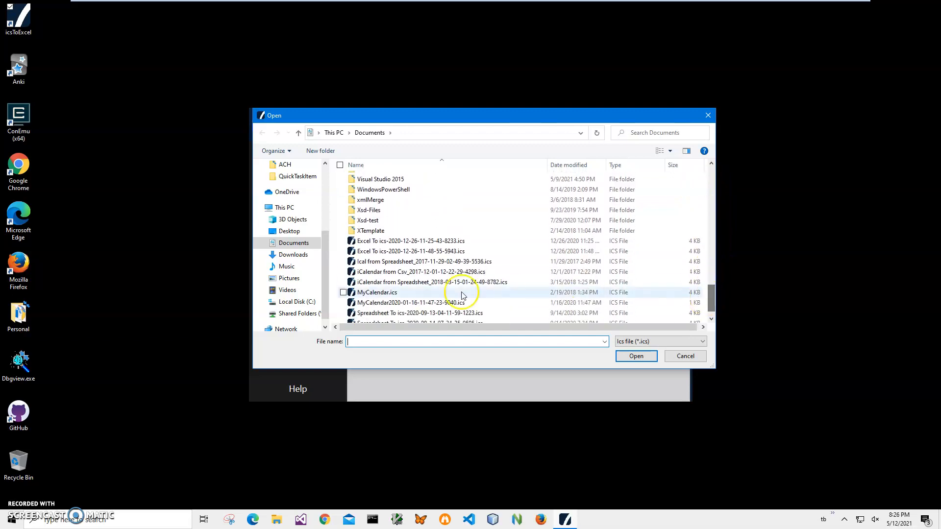
pyautogui.doubleClick(406, 293)
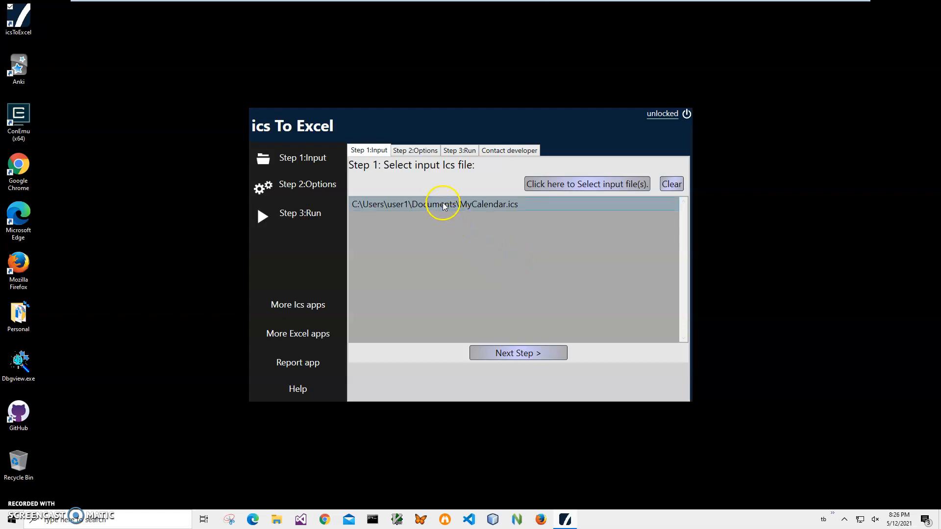
# Step: Run the conversion without changing any options, saving the Excel file in Documents under the suggested name
pyautogui.click(497, 353)
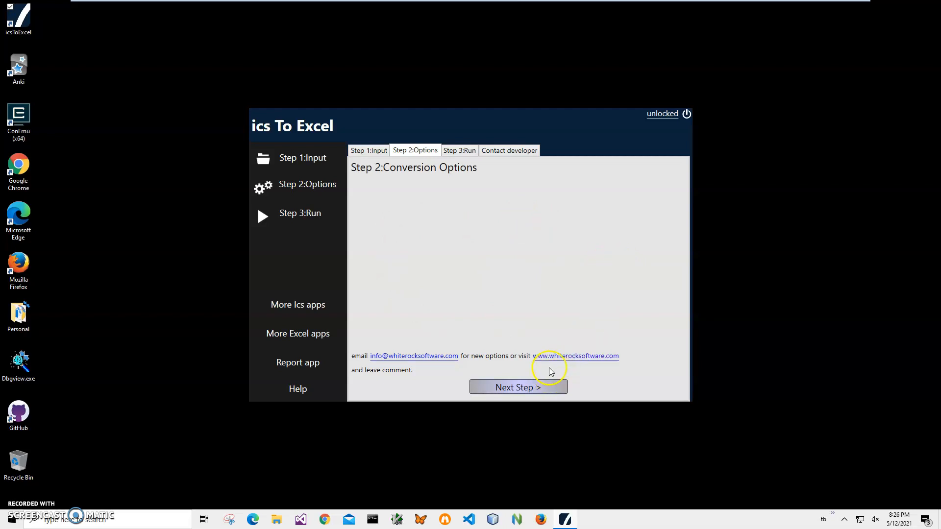
pyautogui.click(529, 390)
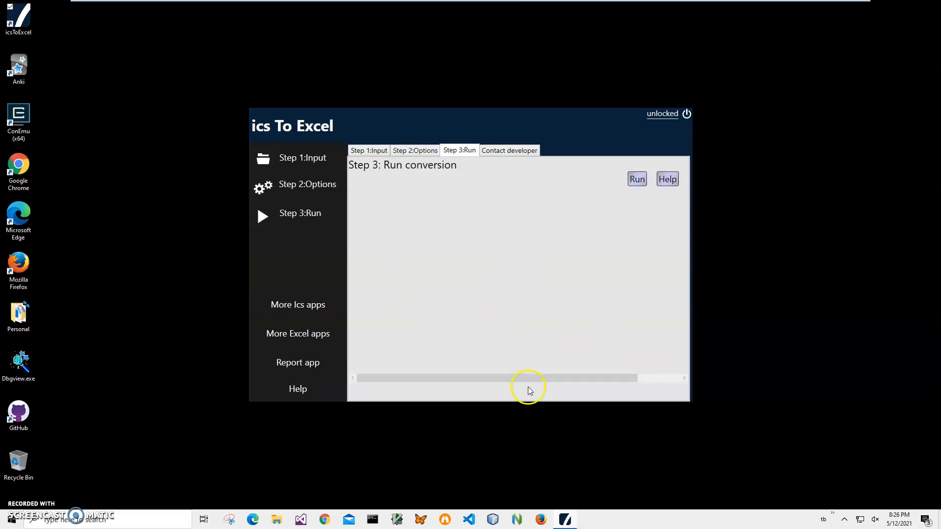
pyautogui.click(637, 180)
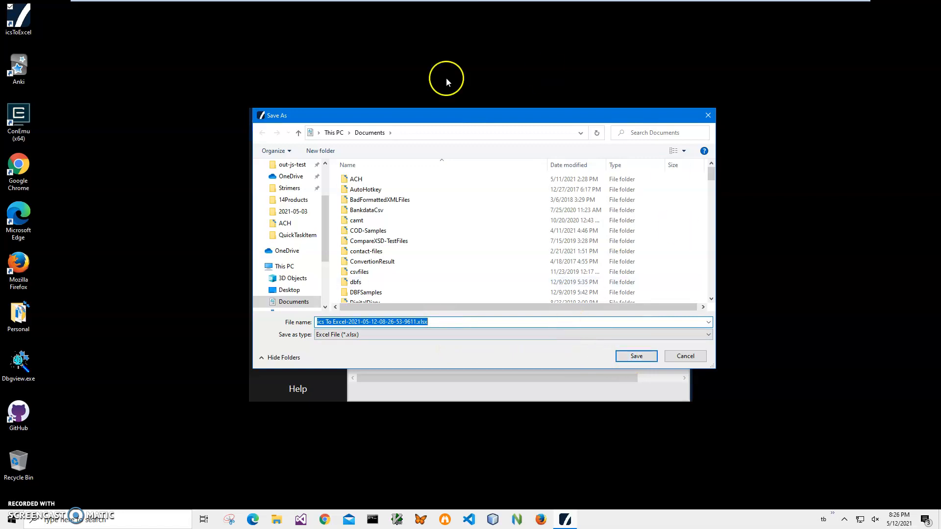
pyautogui.click(638, 356)
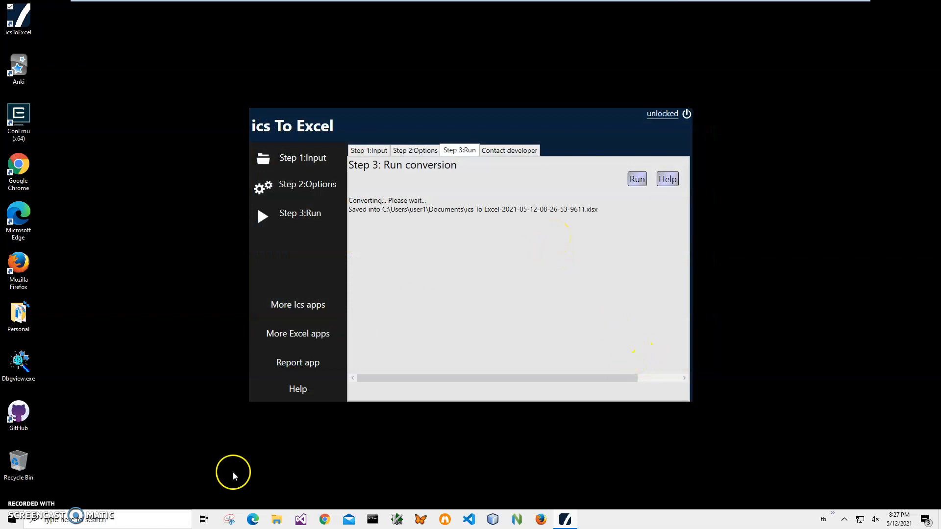
# Step: Switch to File Explorer and open the newly converted .xlsx file from the recent files with Excel Mobile
pyautogui.click(276, 519)
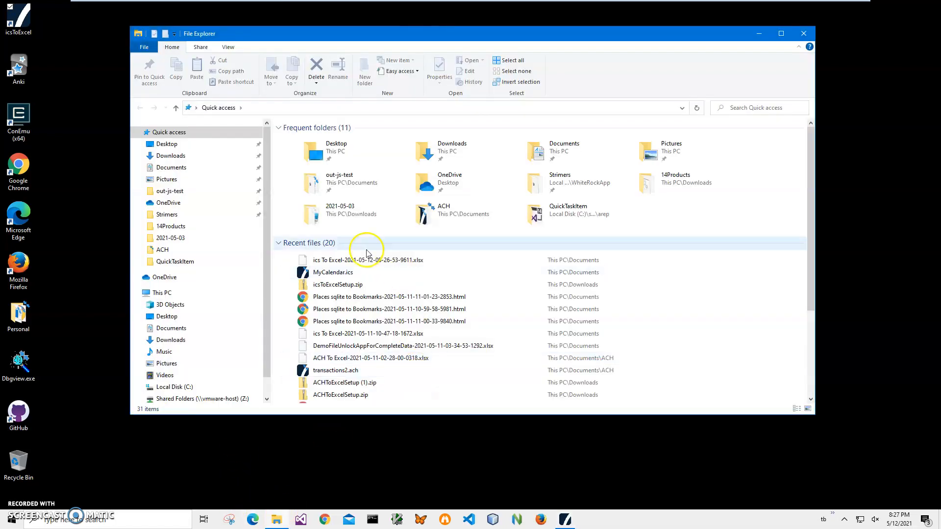
pyautogui.click(361, 260)
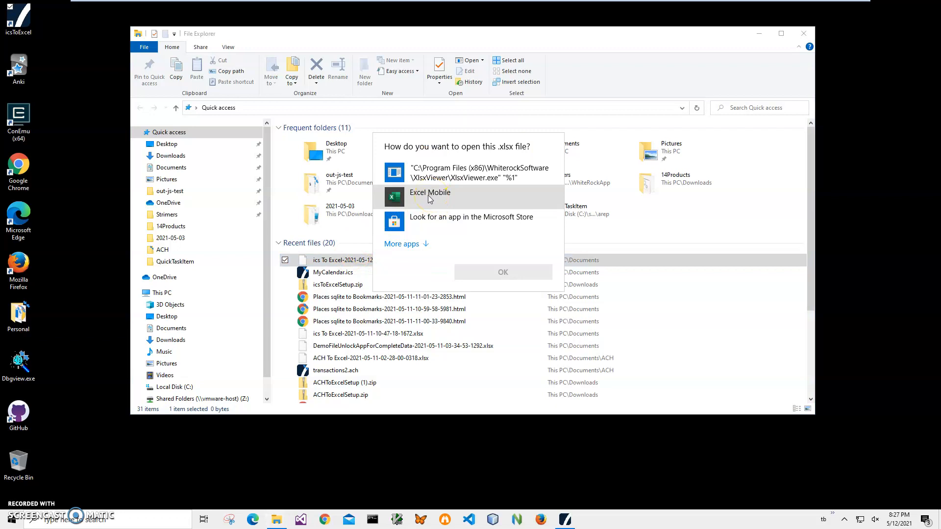
pyautogui.click(430, 199)
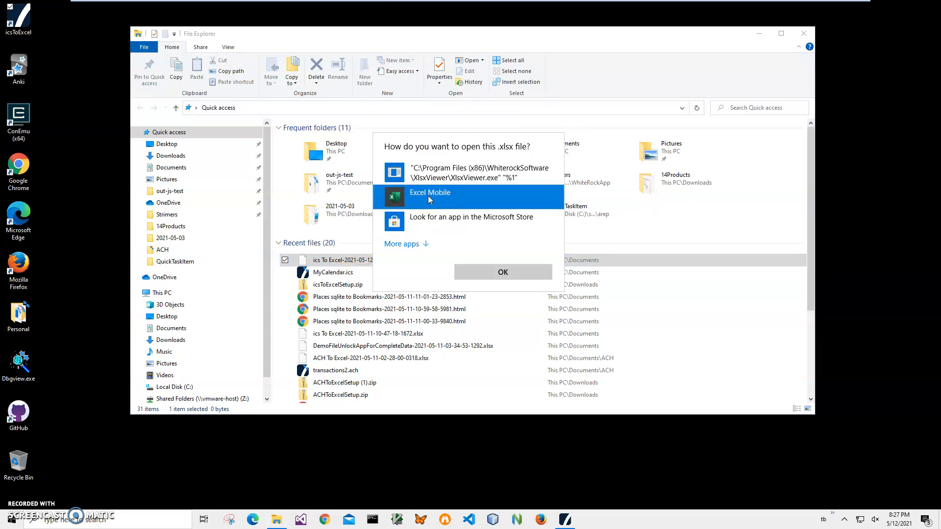
pyautogui.click(500, 272)
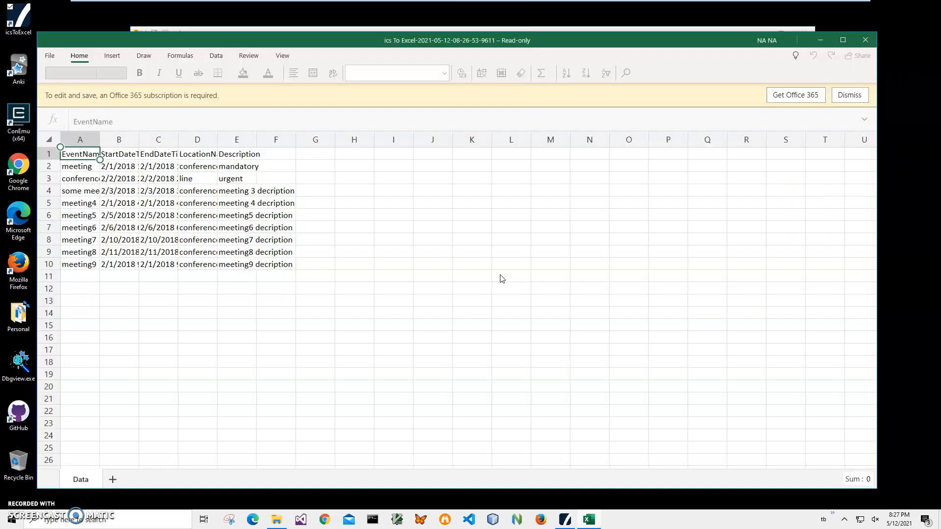
# Step: Examine the converted events' names, start and end dates, locations and descriptions in individual cells of the Data sheet
pyautogui.click(109, 230)
pyautogui.click(79, 228)
pyautogui.click(113, 229)
pyautogui.click(156, 229)
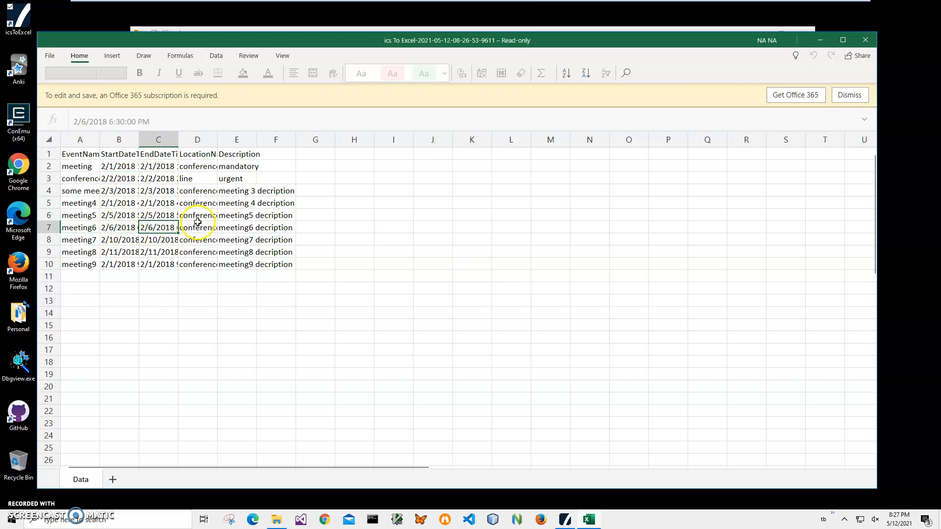
pyautogui.click(197, 223)
pyautogui.click(196, 191)
pyautogui.click(195, 167)
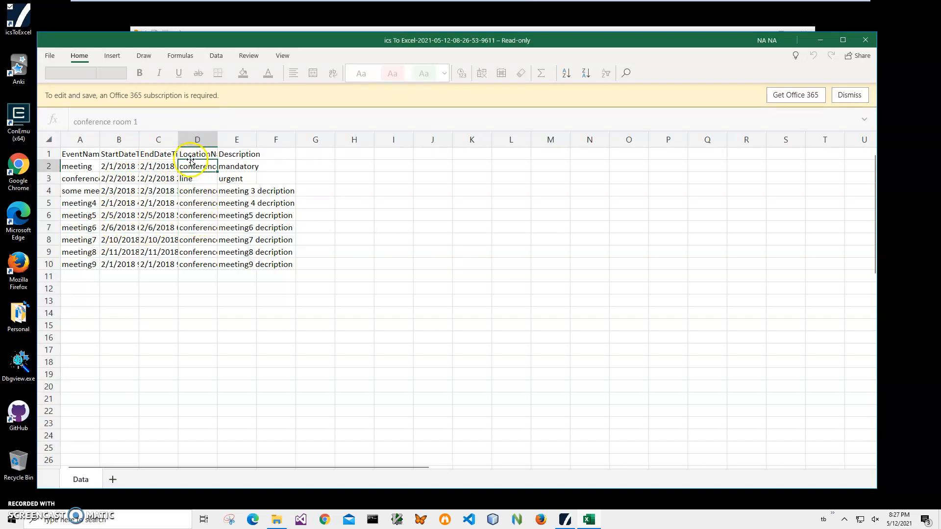
pyautogui.click(264, 226)
pyautogui.click(206, 240)
pyautogui.click(149, 239)
pyautogui.click(95, 225)
pyautogui.click(79, 191)
pyautogui.click(80, 178)
pyautogui.click(81, 203)
pyautogui.click(85, 225)
pyautogui.click(87, 239)
pyautogui.click(89, 251)
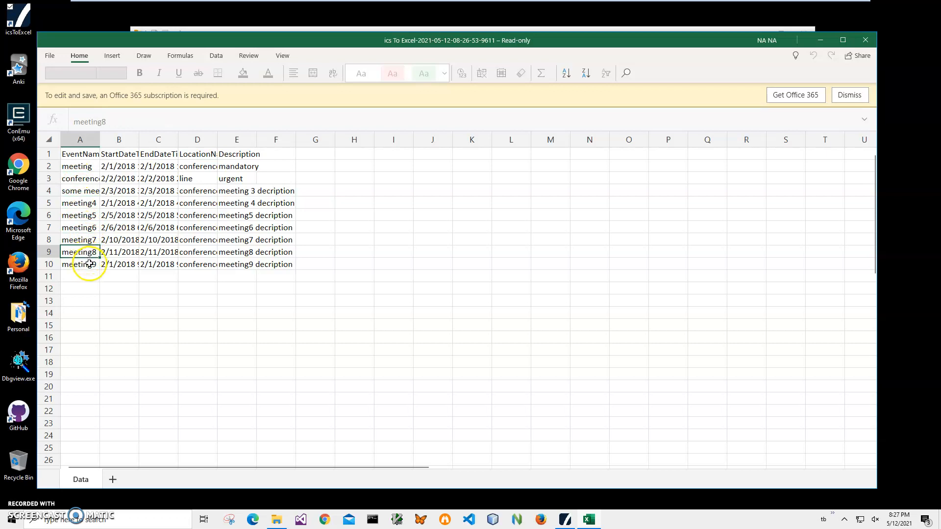
pyautogui.click(118, 253)
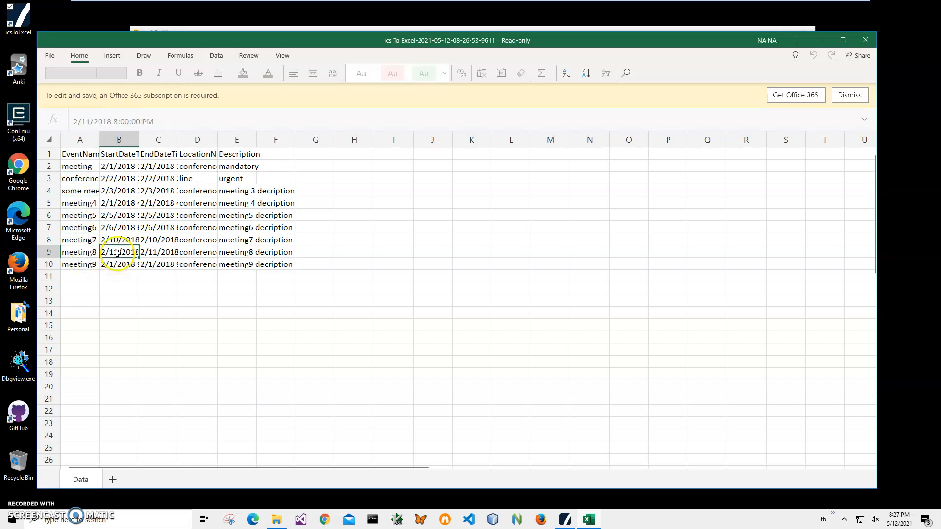
pyautogui.click(120, 264)
pyautogui.click(119, 252)
pyautogui.click(119, 239)
pyautogui.click(119, 203)
# Step: Review columns A to E one by one, from EventName through Description
pyautogui.click(76, 141)
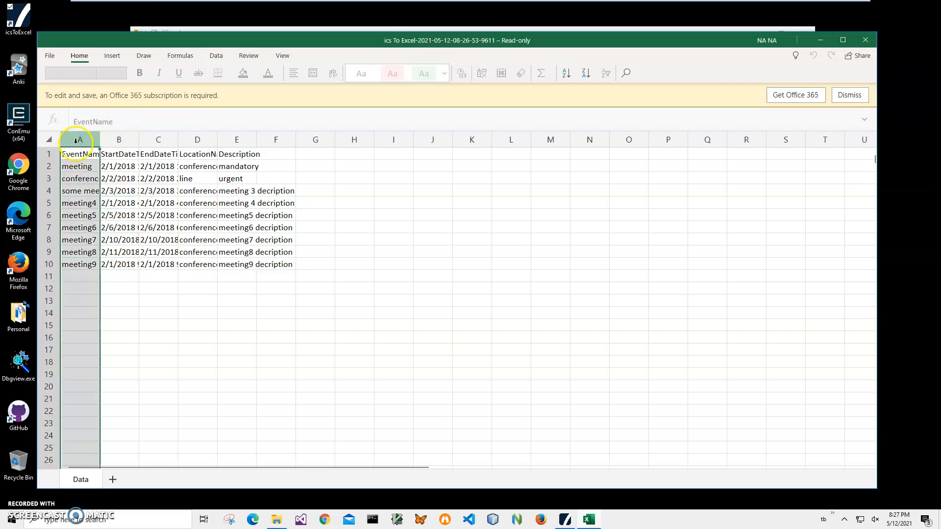
pyautogui.click(120, 140)
pyautogui.click(166, 139)
pyautogui.click(196, 140)
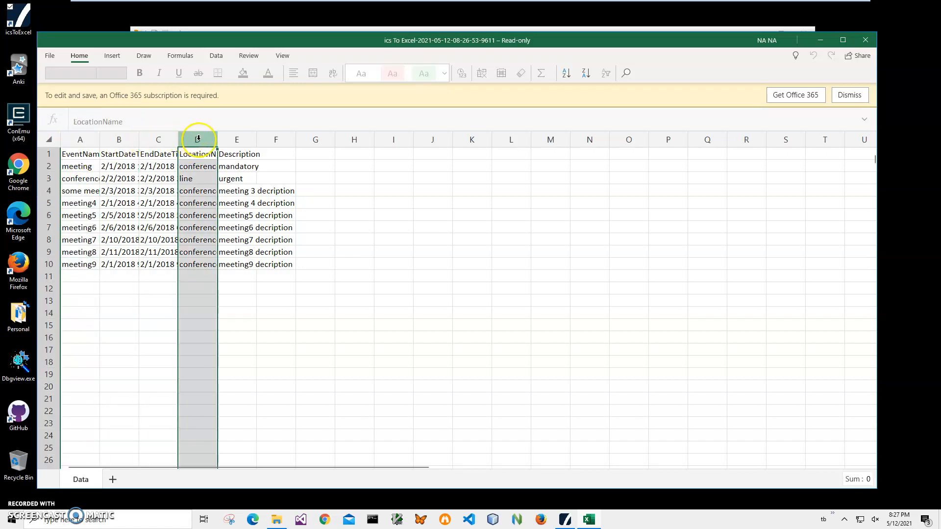
pyautogui.click(236, 140)
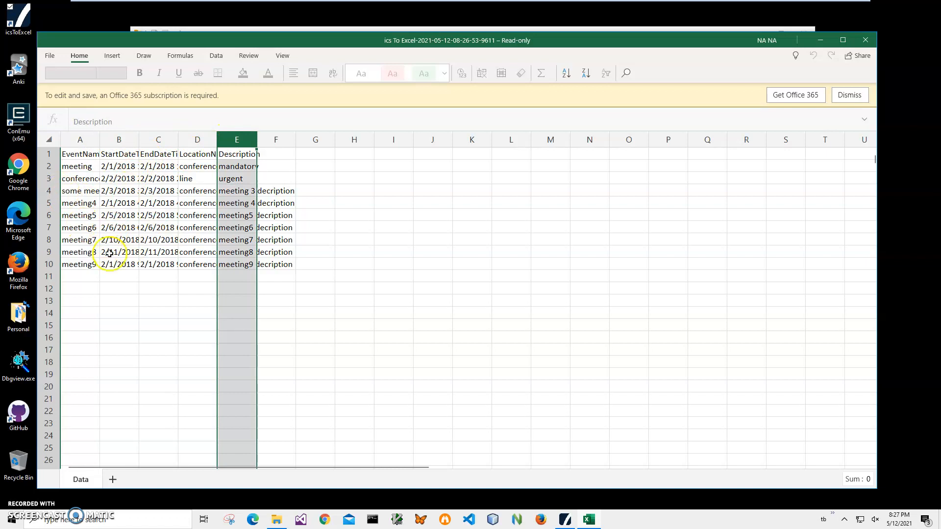